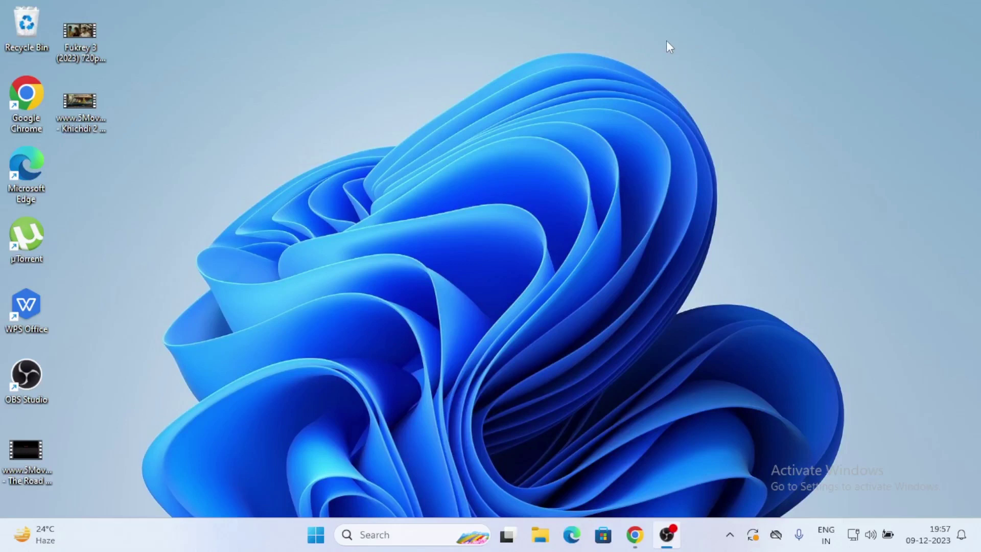
Bring the grc.com ValiDrive page forward in Chrome and read through its description.
left_click(667, 41)
left_click(634, 534)
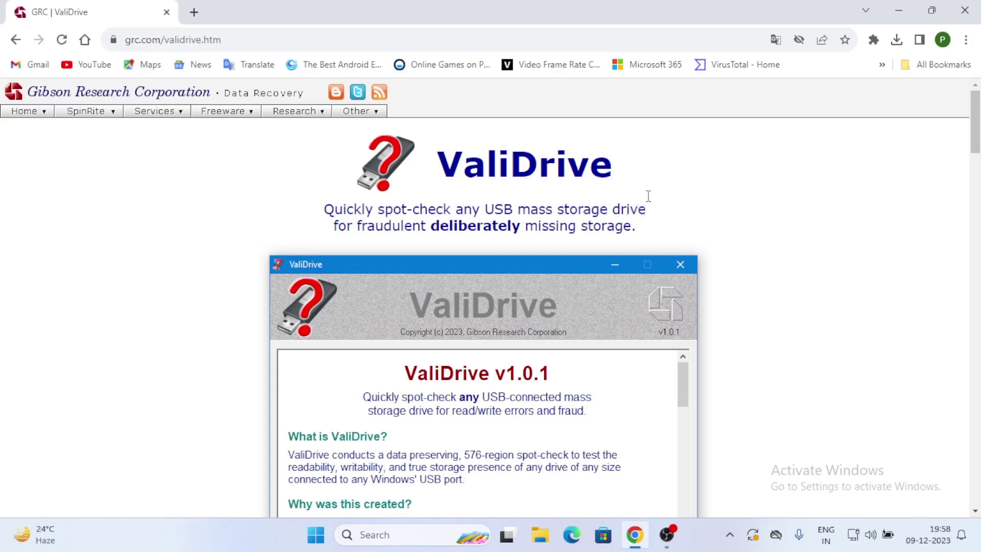
scroll(772, 243, "down", 4)
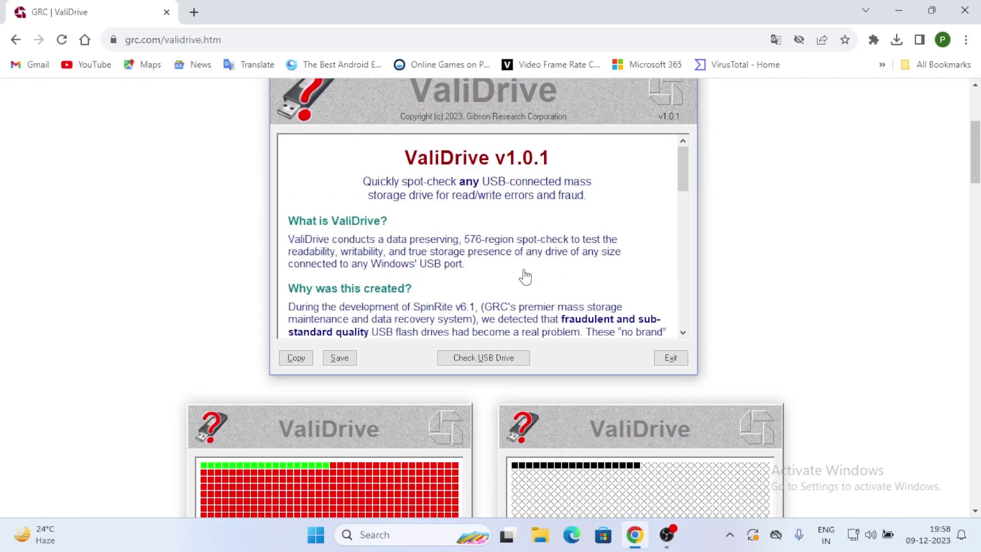
scroll(815, 318, "down", 3)
scroll(815, 318, "down", 3)
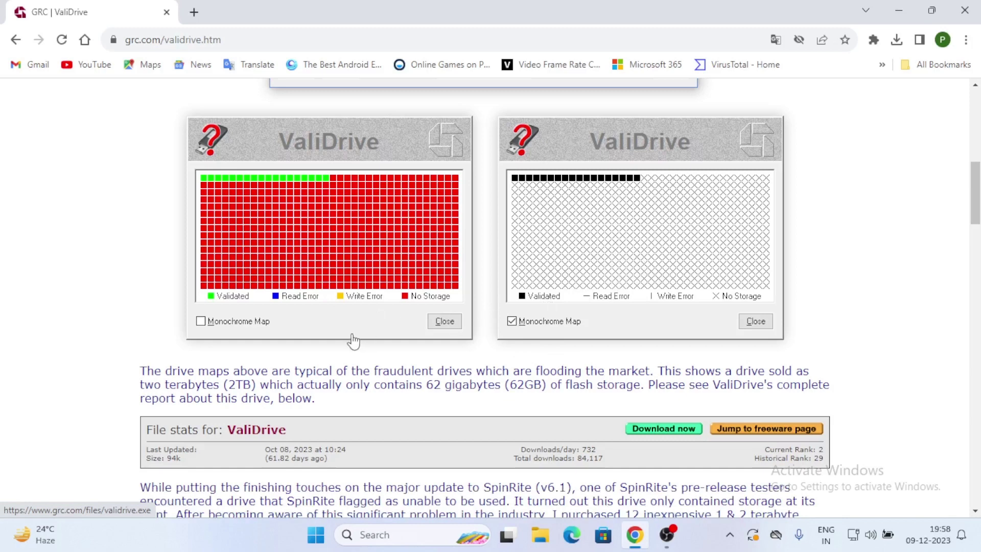
scroll(352, 341, "down", 3)
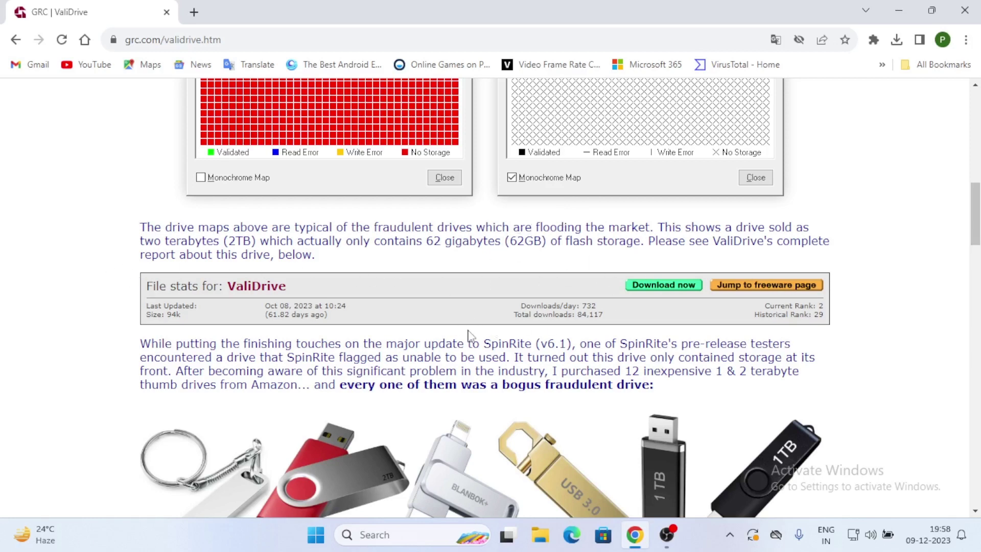
scroll(613, 325, "down", 10)
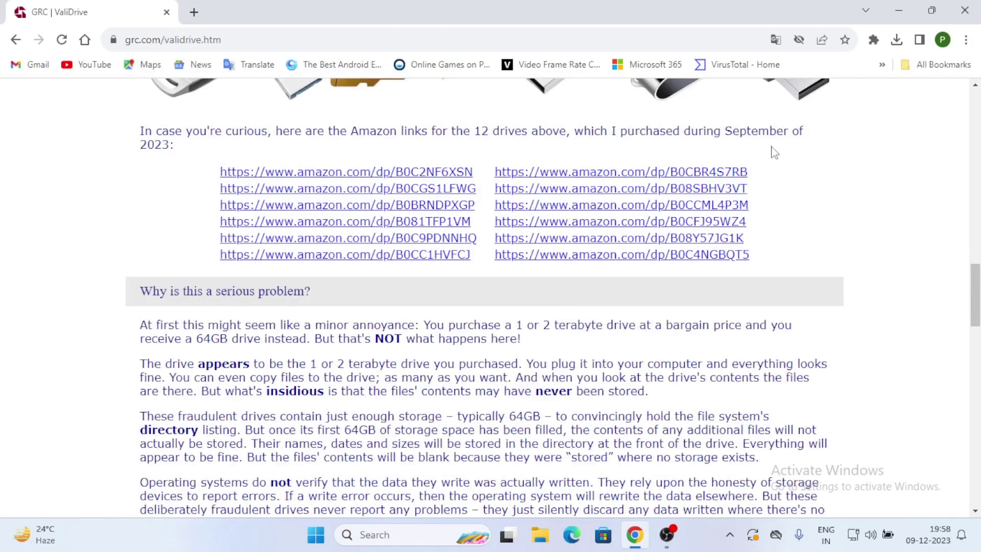
scroll(445, 356, "down", 2)
scroll(446, 356, "down", 3)
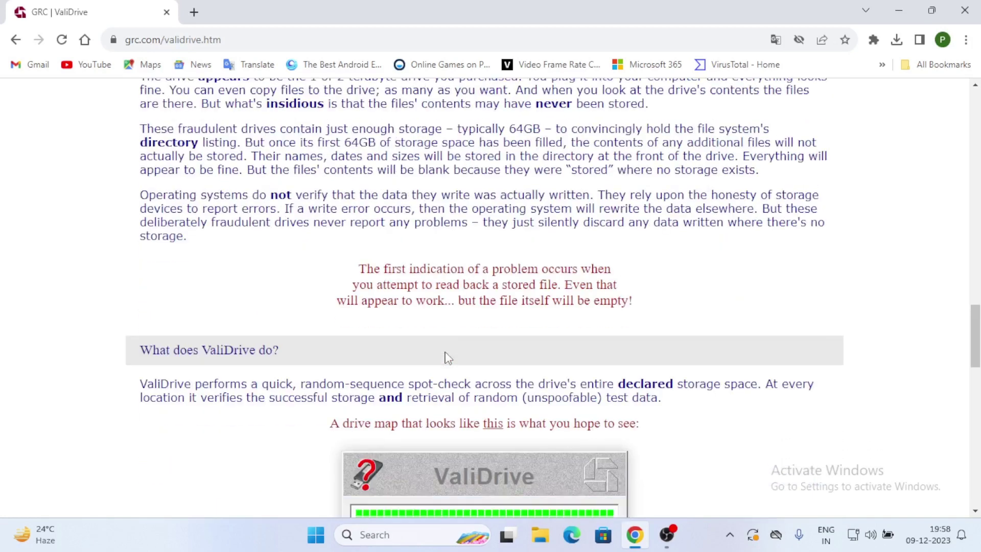
scroll(448, 357, "down", 1)
scroll(446, 352, "down", 5)
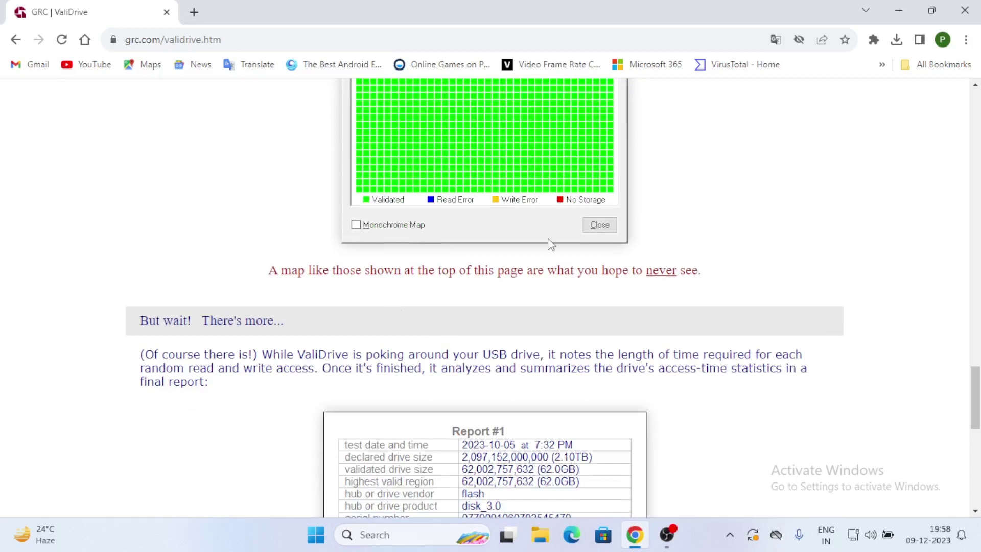
Download validrive.exe (94.4 KB) from the ValiDrive page.
scroll(468, 309, "up", 2)
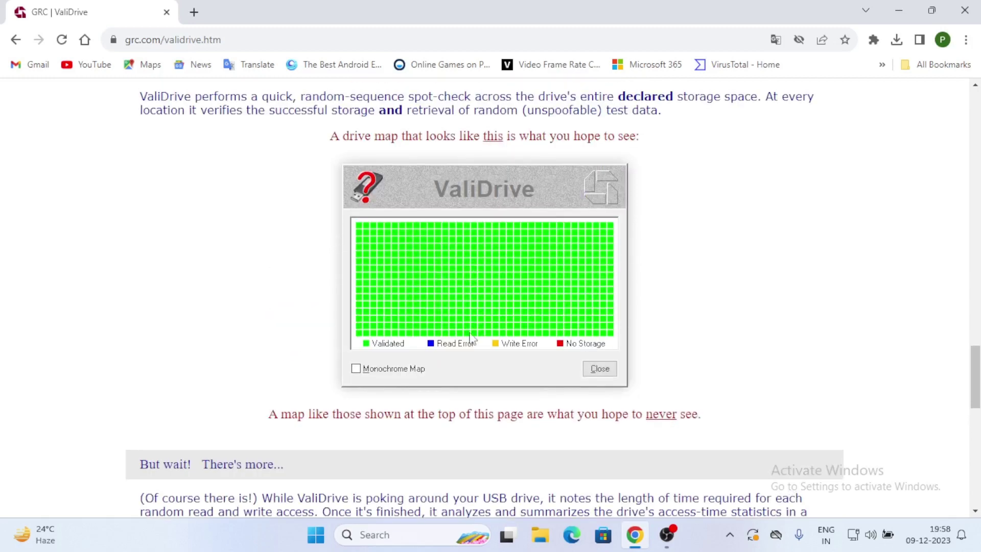
scroll(472, 324, "down", 5)
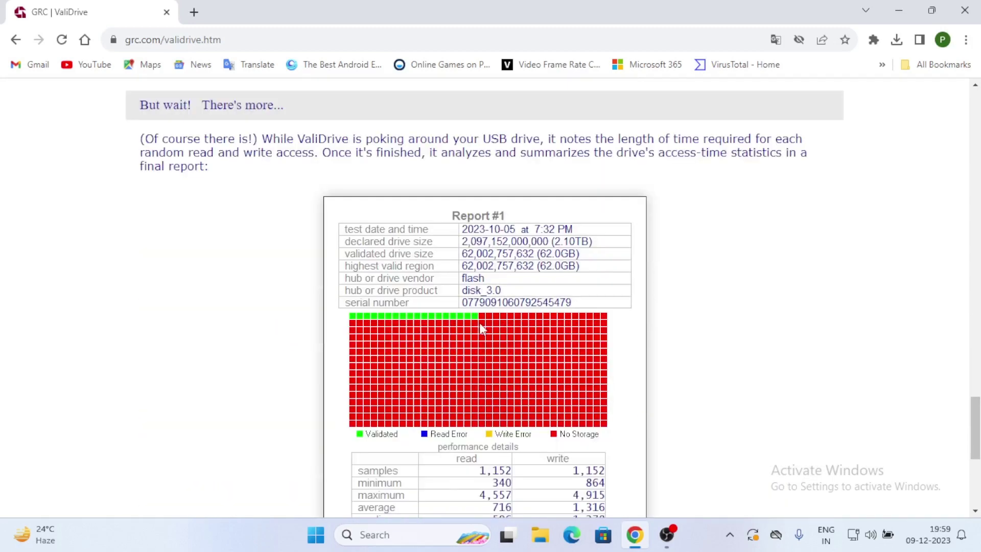
scroll(479, 323, "down", 2)
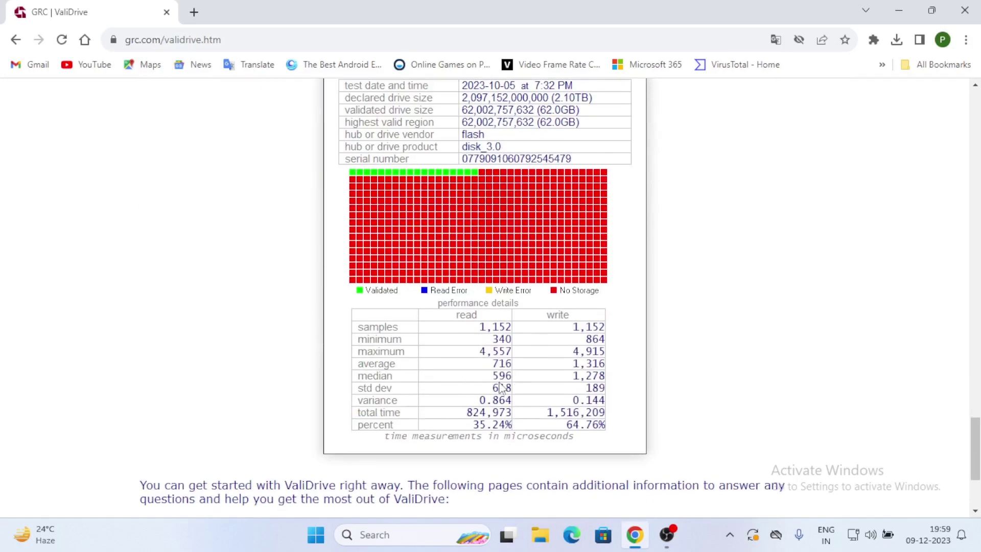
scroll(472, 226, "down", 3)
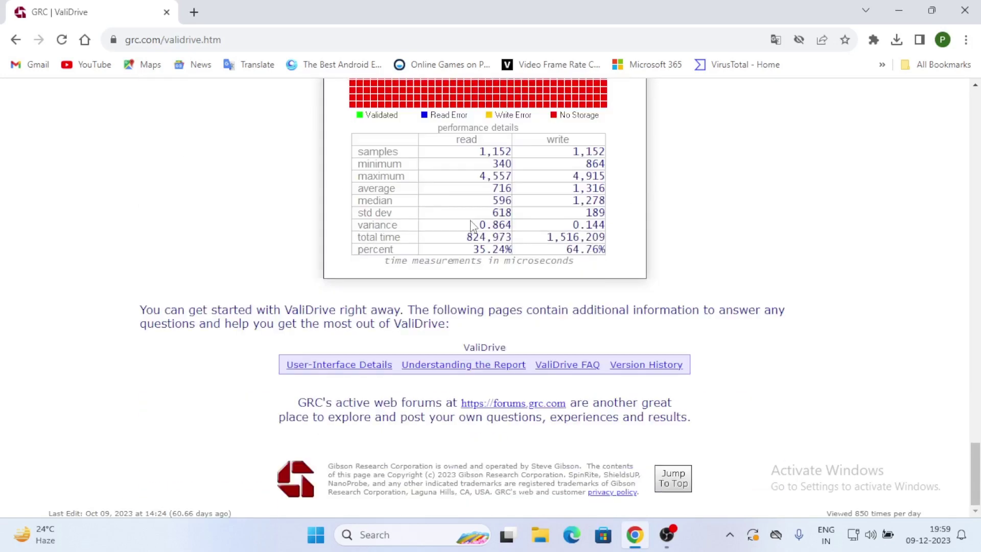
scroll(468, 225, "up", 15)
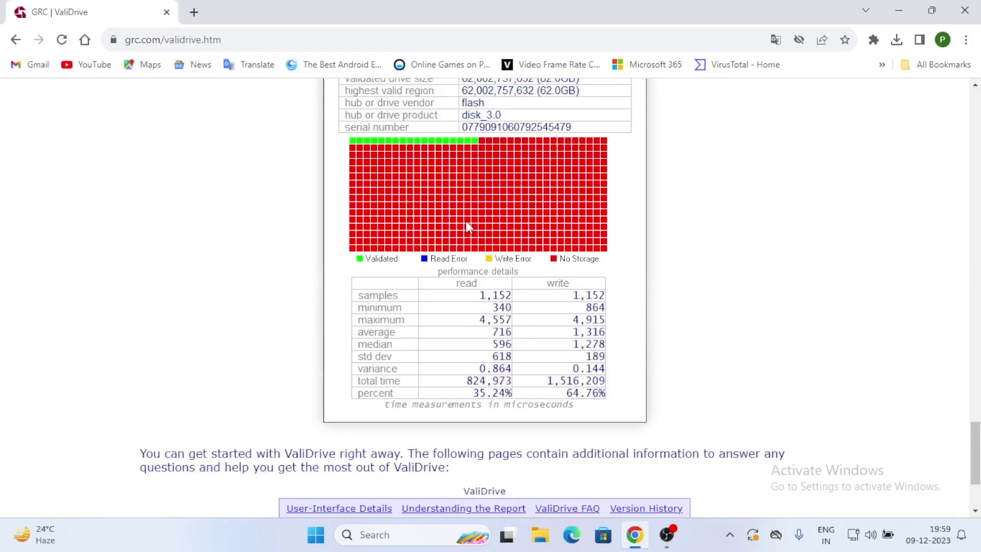
scroll(469, 225, "up", 8)
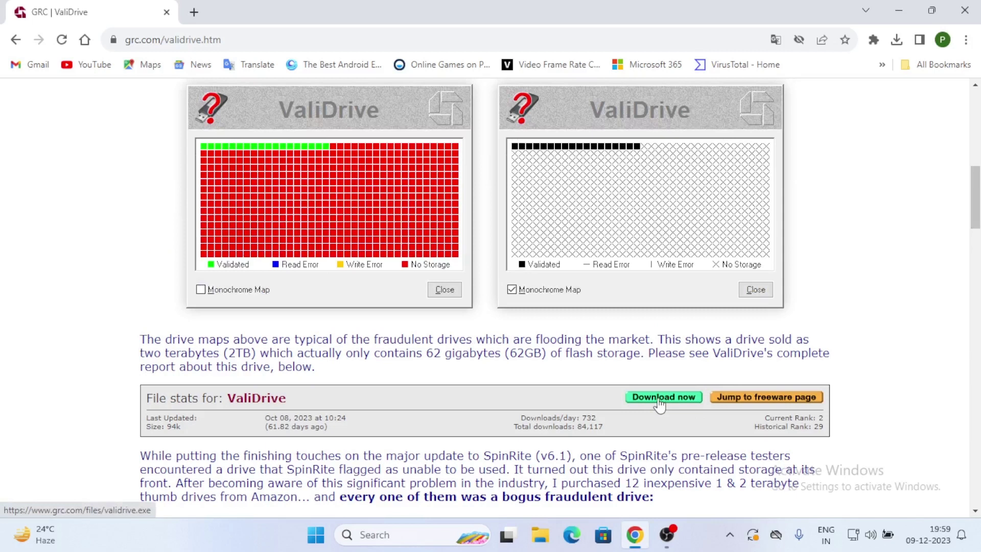
left_click(659, 398)
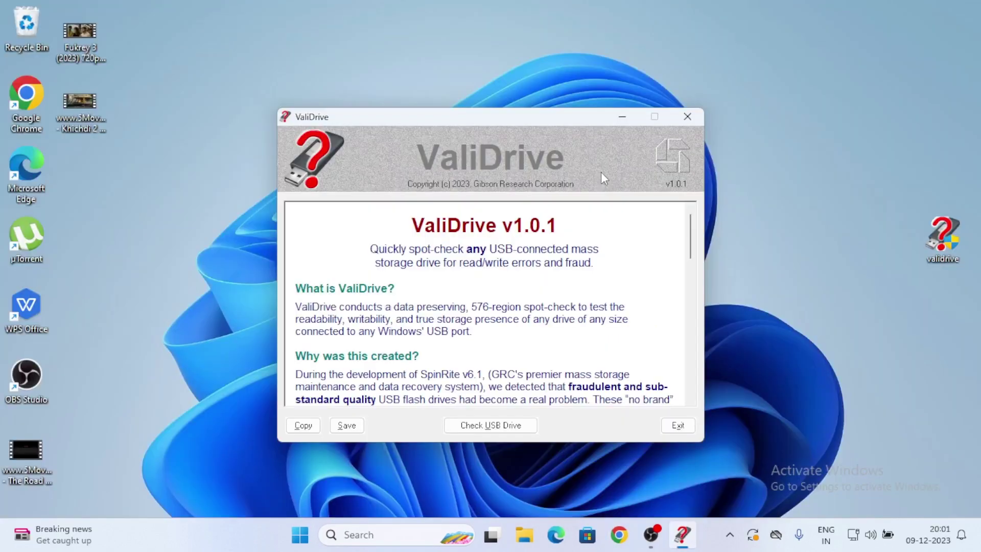
Read the ValiDrive info text and check the USB drive, detecting E: at 15.5GB.
scroll(511, 338, "down", 6)
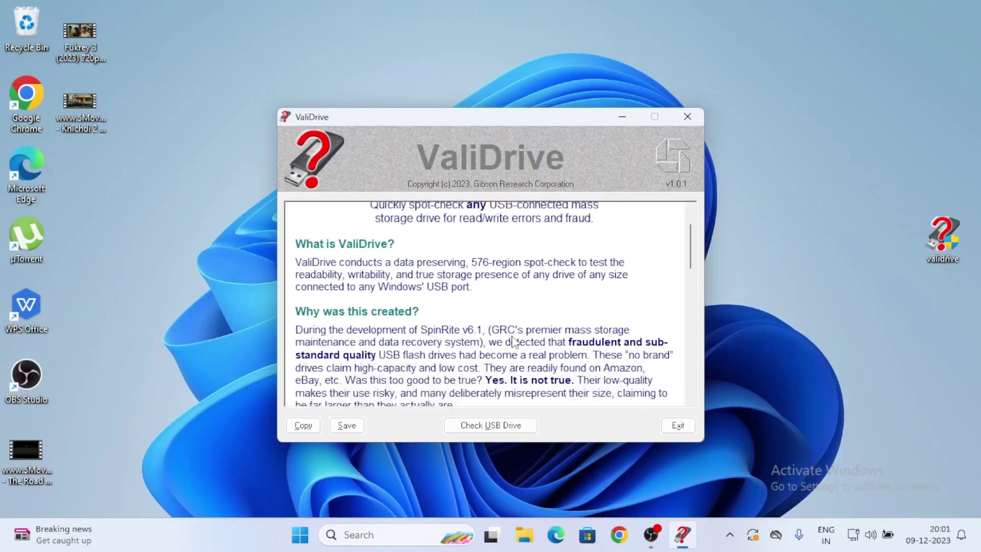
scroll(510, 338, "down", 9)
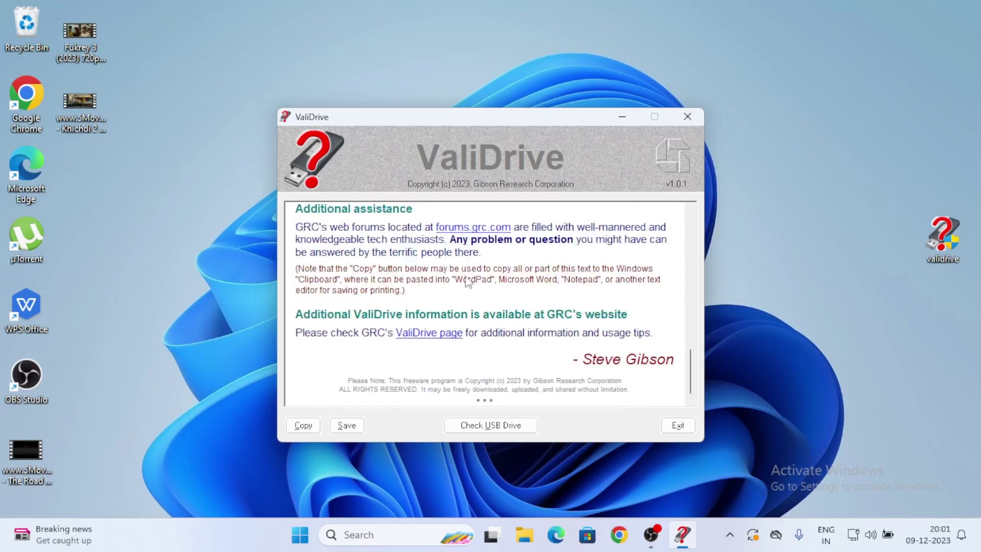
left_click(485, 426)
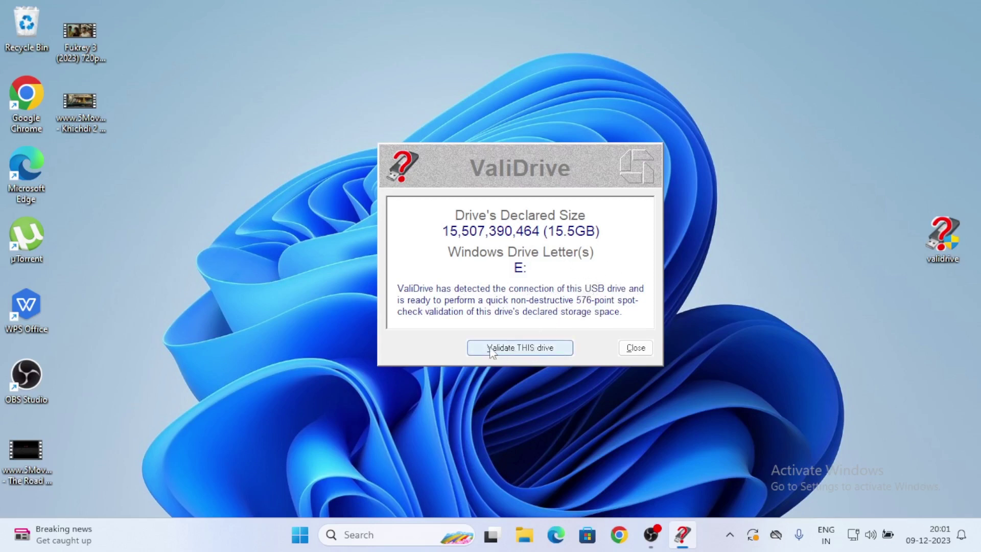
Start validating the detected 15.5GB E: drive.
left_click(521, 346)
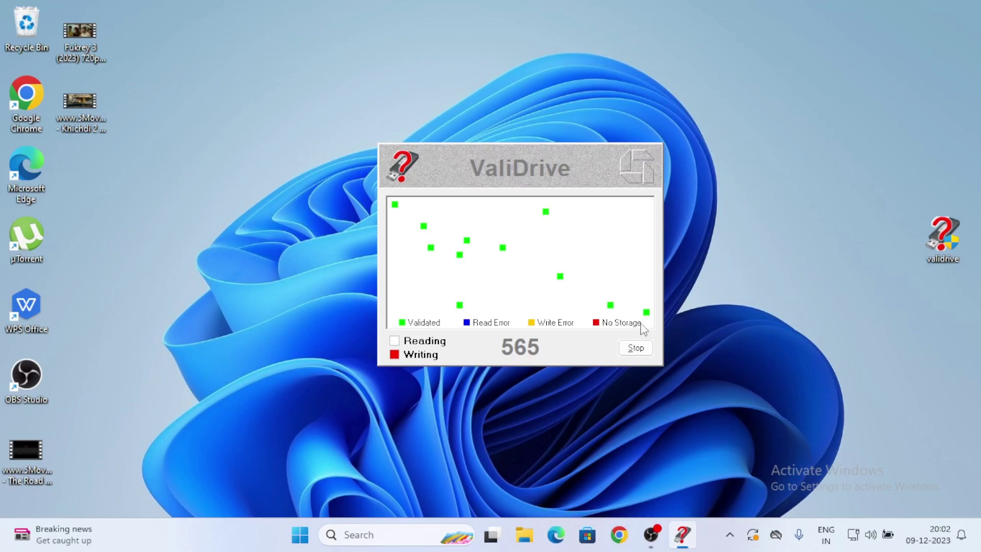
Stop the running drive validation.
left_click(641, 352)
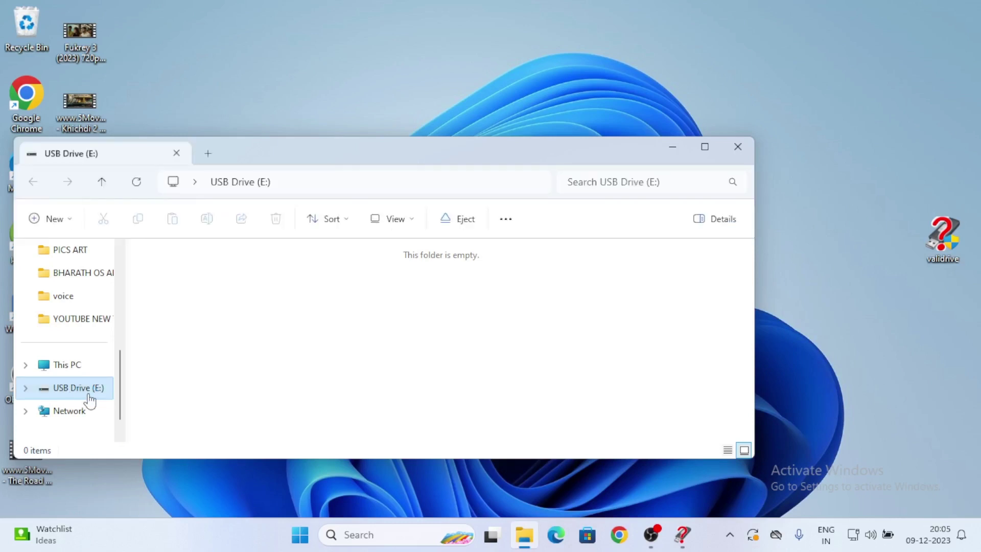
View USB Drive (E:) properties showing FAT32 and 14.5 GB capacity, then close them.
right_click(77, 394)
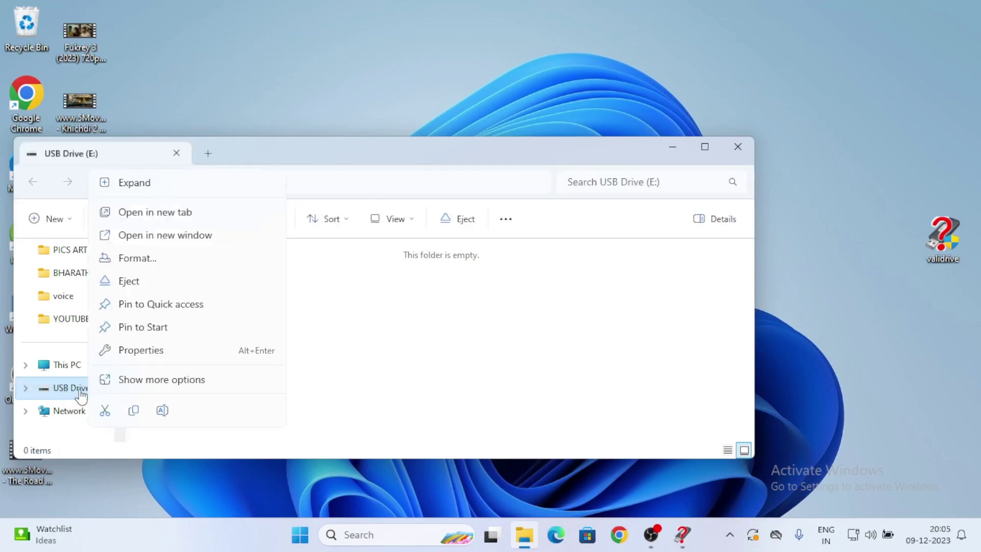
left_click(147, 350)
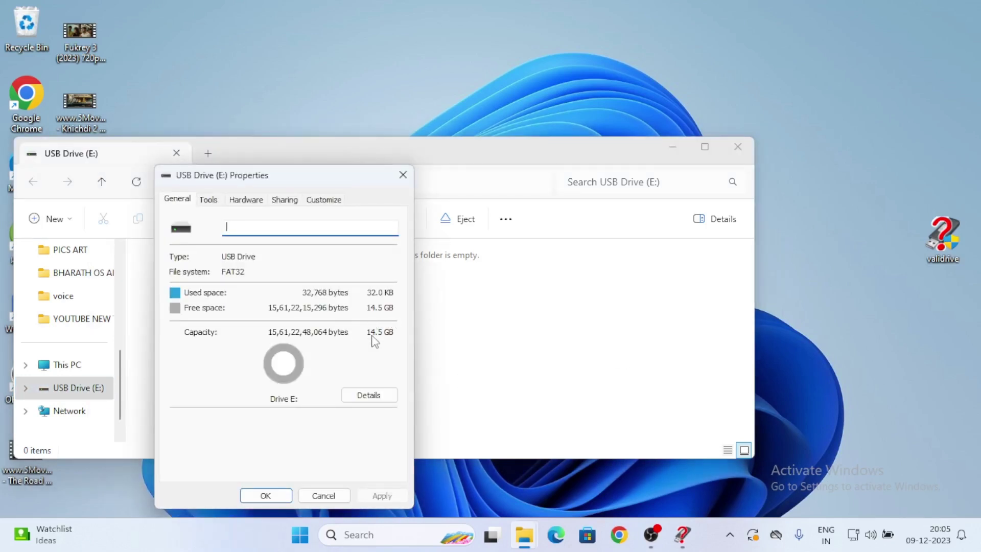
left_click(402, 175)
Close Explorer, toggle the map's monochrome view, then close and relaunch ValiDrive for Report #1.
left_click(738, 148)
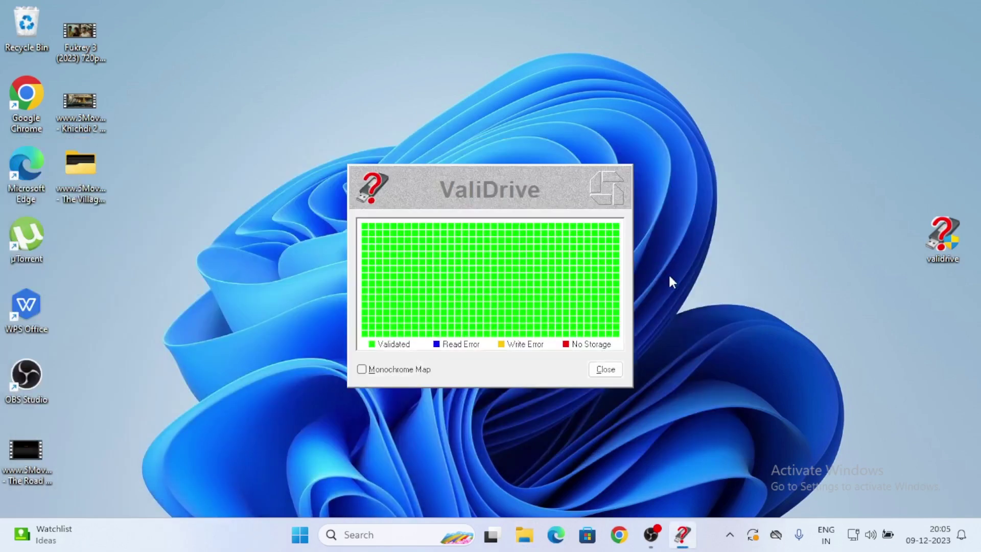
left_click(361, 370)
left_click(362, 369)
left_click(362, 370)
left_click(361, 369)
left_click(598, 368)
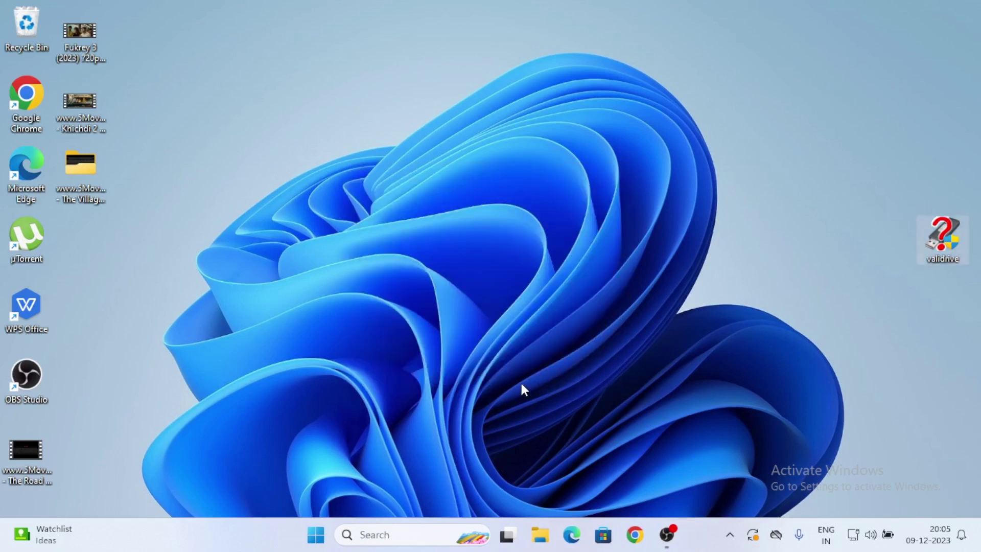
key("Return")
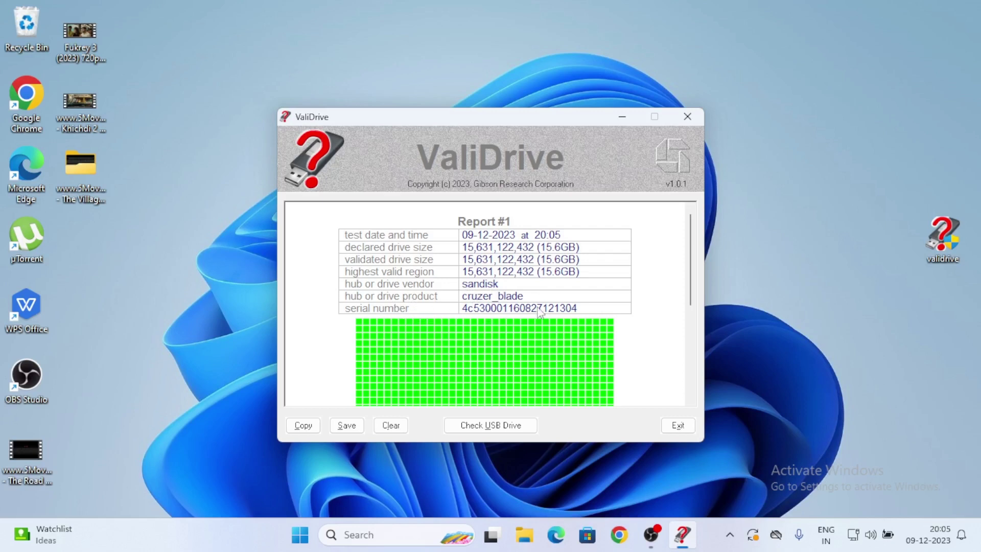
scroll(526, 332, "down", 5)
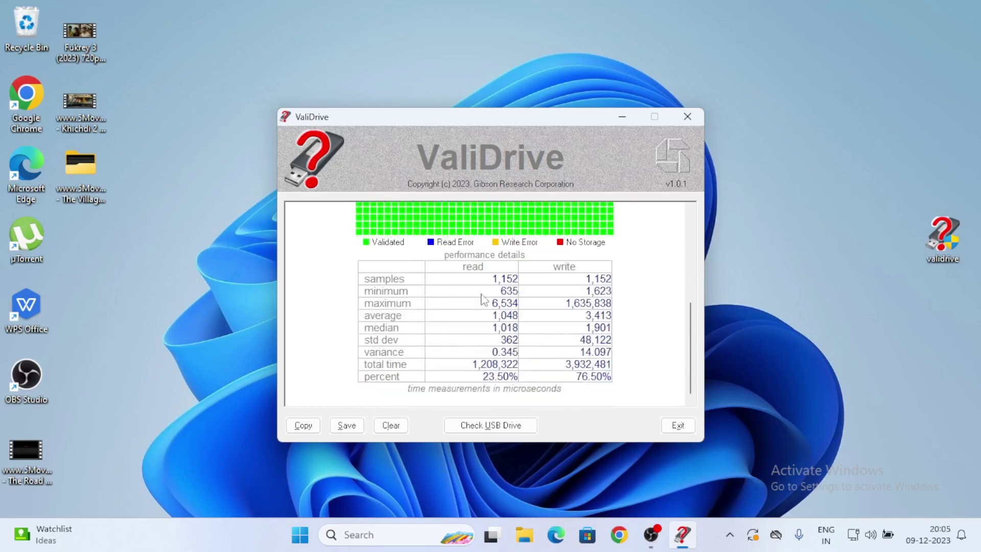